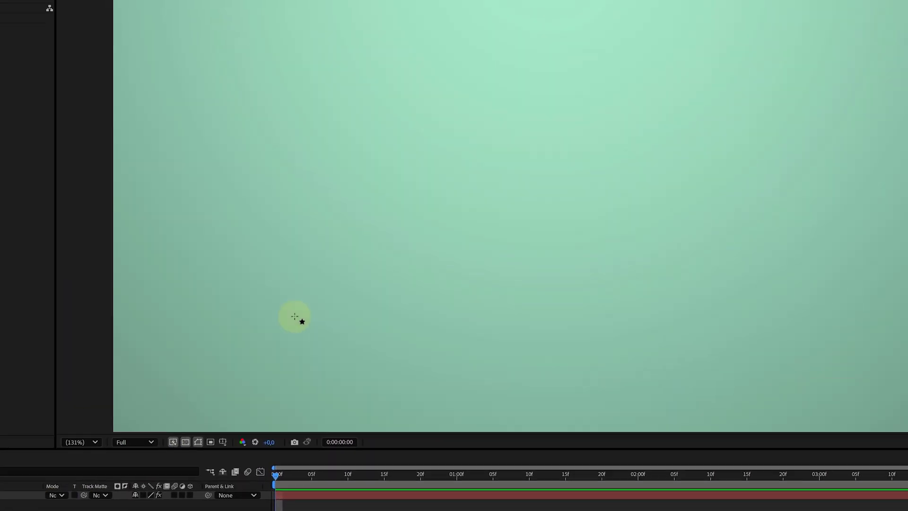
# Maximize the Composition panel and draw a large orange ellipse centred on the mint-green background
pyautogui.press('`')
pyautogui.moveTo(311, 141); pyautogui.dragTo(346, 169)
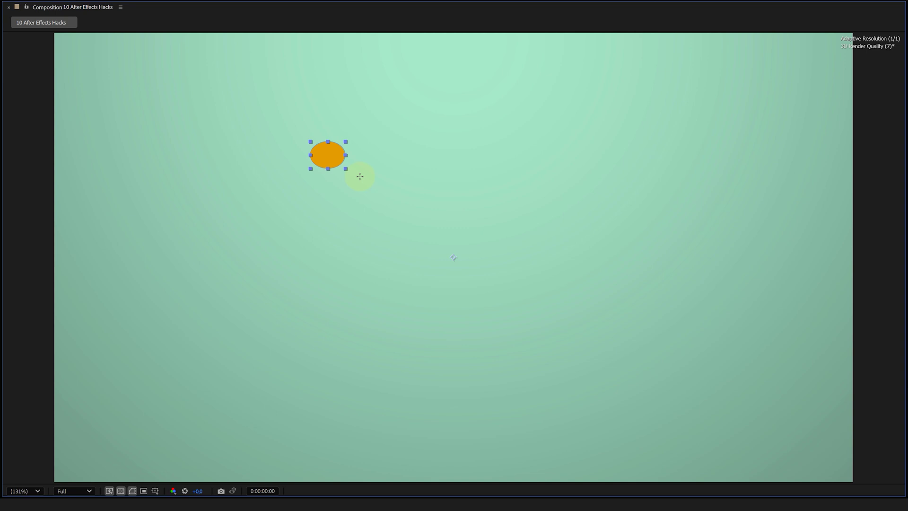
pyautogui.moveTo(395, 202)
pyautogui.mouseDown()
pyautogui.moveTo(433, 242)
pyautogui.moveTo(512, 288)
pyautogui.moveTo(742, 226)
pyautogui.moveTo(815, 296)
pyautogui.moveTo(650, 431)
pyautogui.moveTo(233, 245)
pyautogui.moveTo(670, 290)
pyautogui.moveTo(543, 304)
pyautogui.mouseUp()
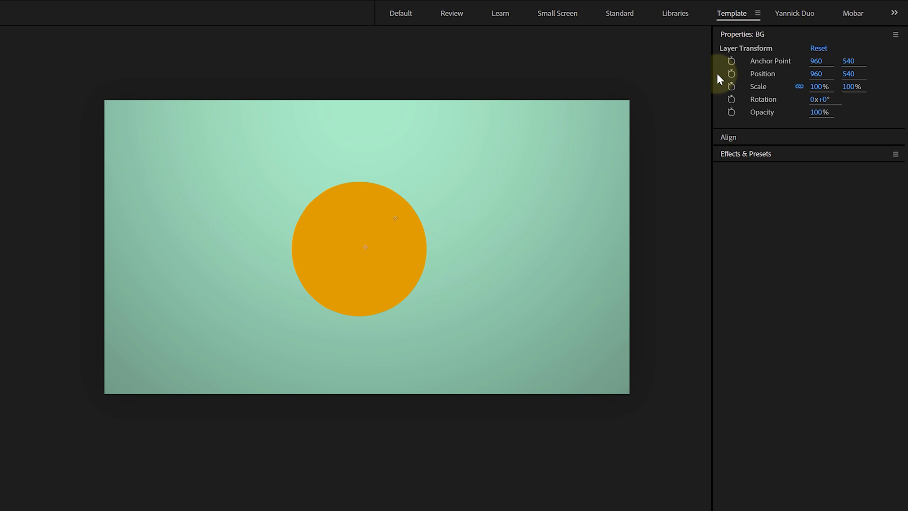
# Give the orange circle a white 47 px stroke, then select the Camera and Point Light layers
pyautogui.click(763, 78)
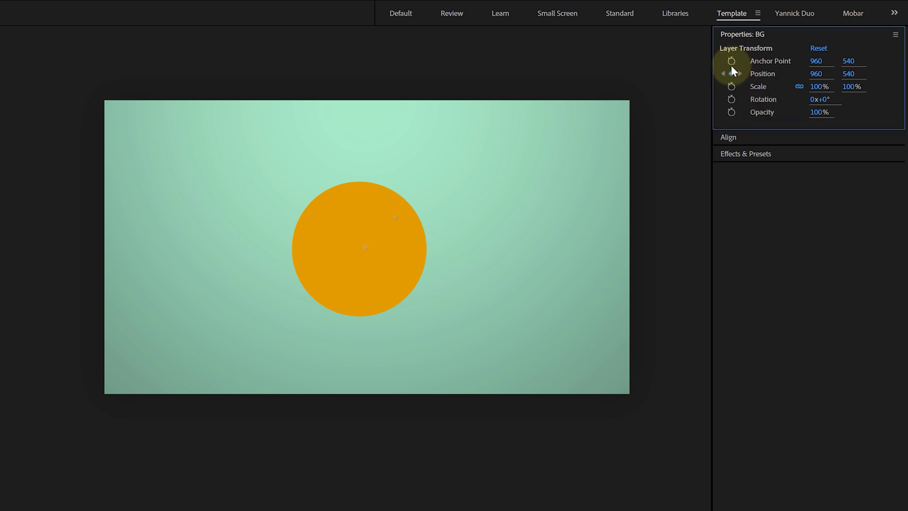
pyautogui.hotkey('ctrl', 'Up')
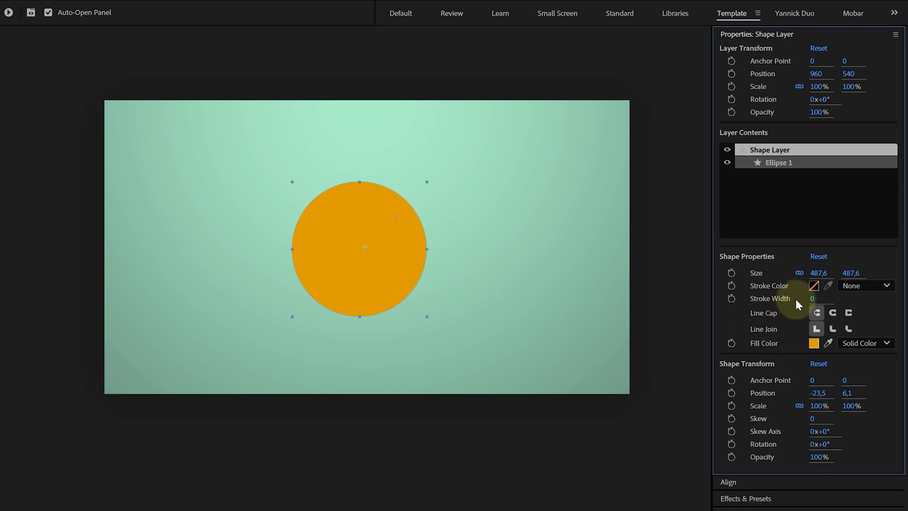
pyautogui.moveTo(812, 298); pyautogui.dragTo(845, 298)
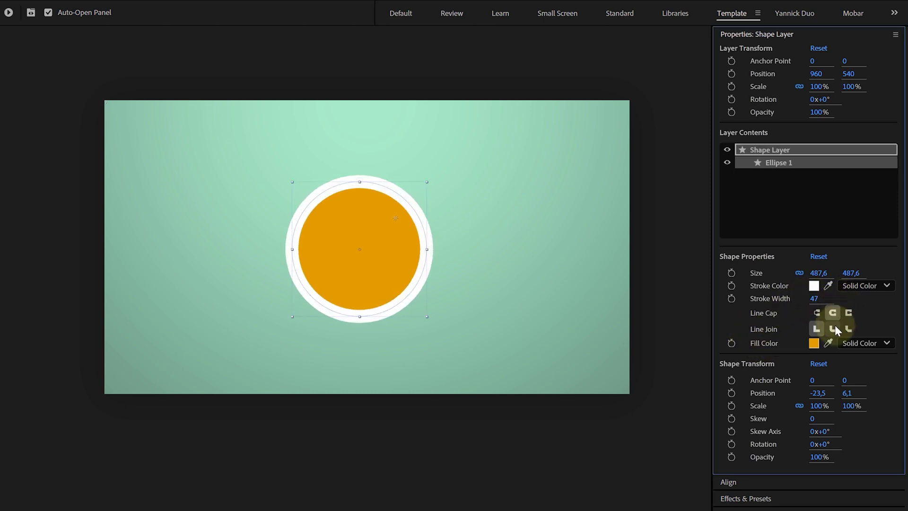
pyautogui.hotkey('ctrl', 'Up')
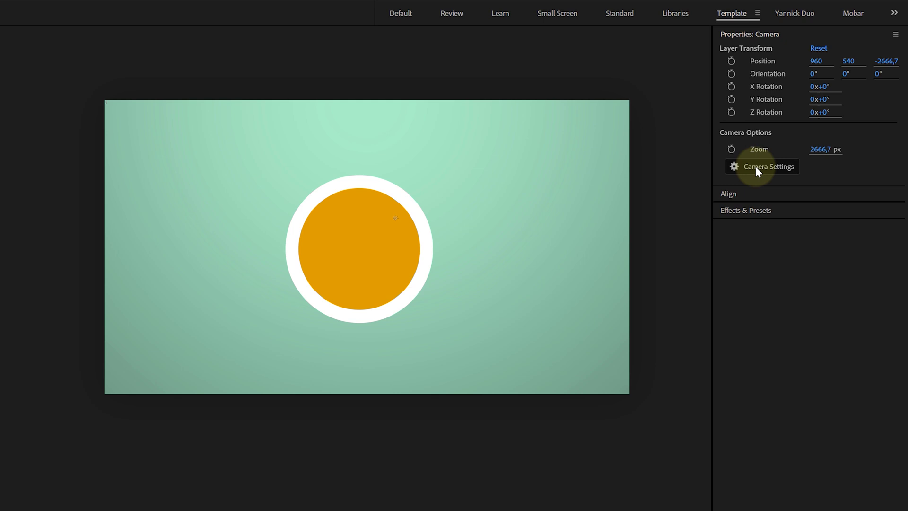
pyautogui.hotkey('ctrl', 'Up')
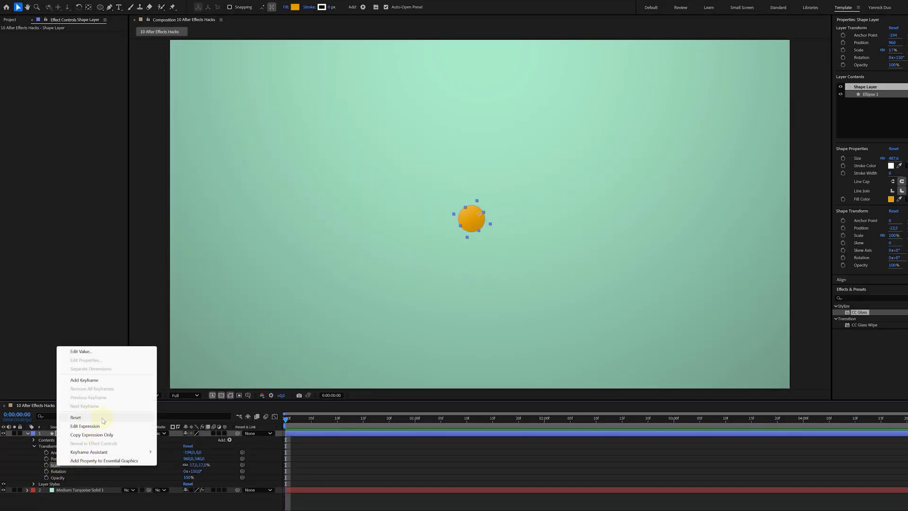
# Reset the ball to 100% scale, 0° rotation and anchor point 0,0
pyautogui.click(55, 413)
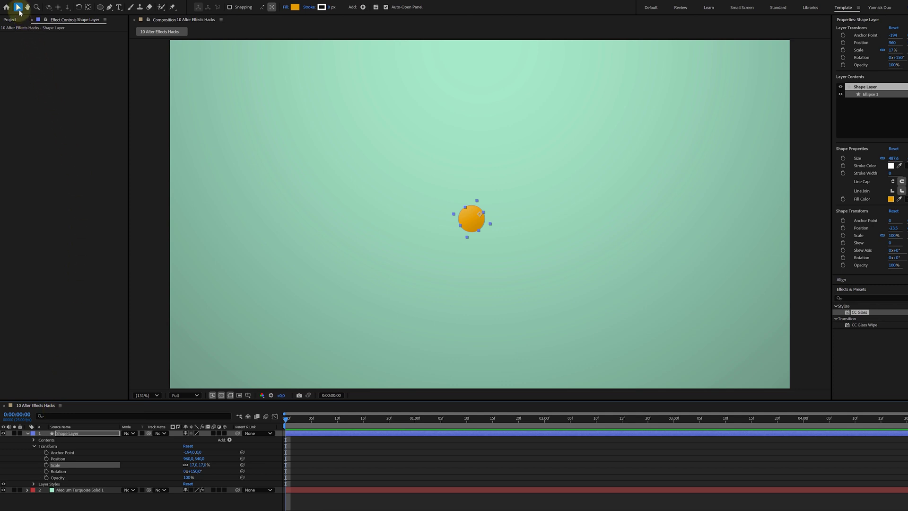
pyautogui.hotkey('ctrl', 'z')
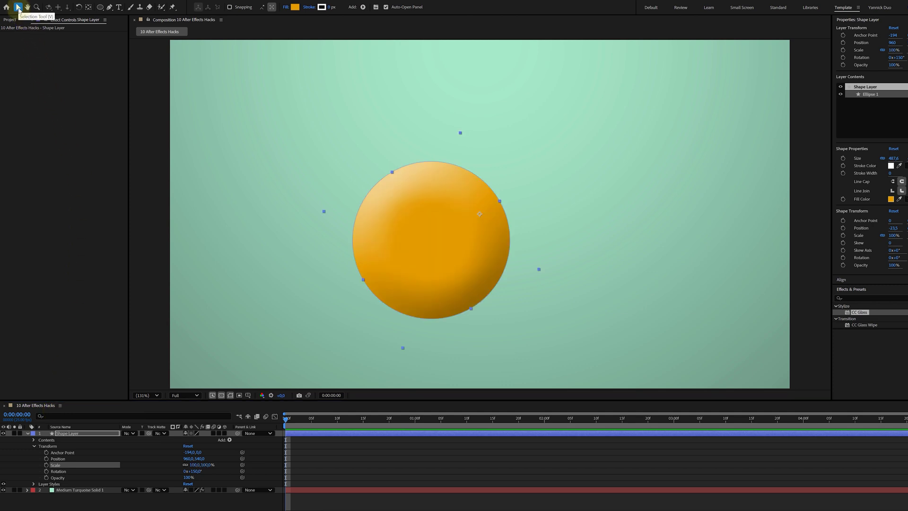
pyautogui.hotkey('ctrl', 'z')
pyautogui.doubleClick(89, 10)
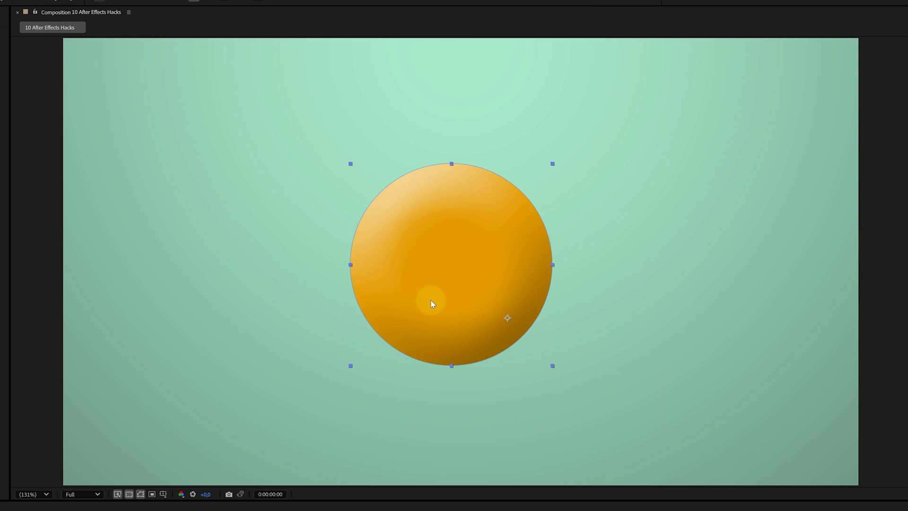
pyautogui.click(80, 7)
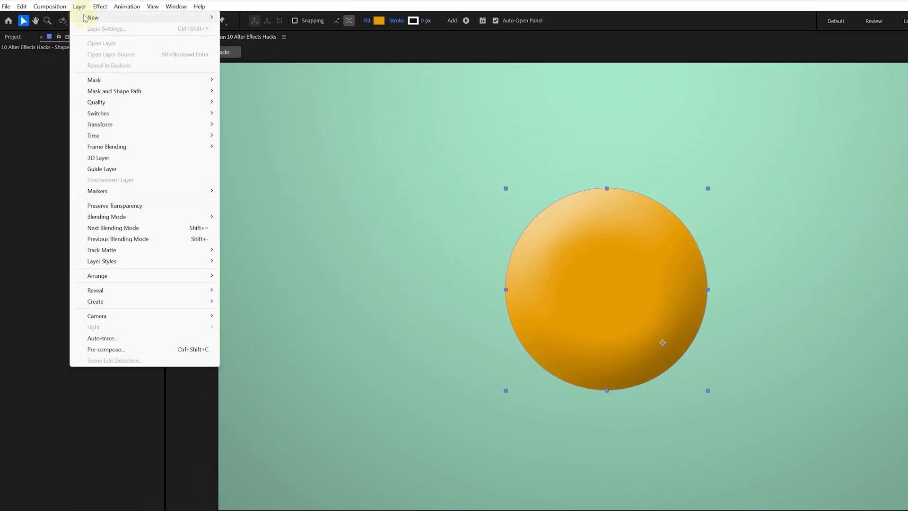
pyautogui.moveTo(131, 124)
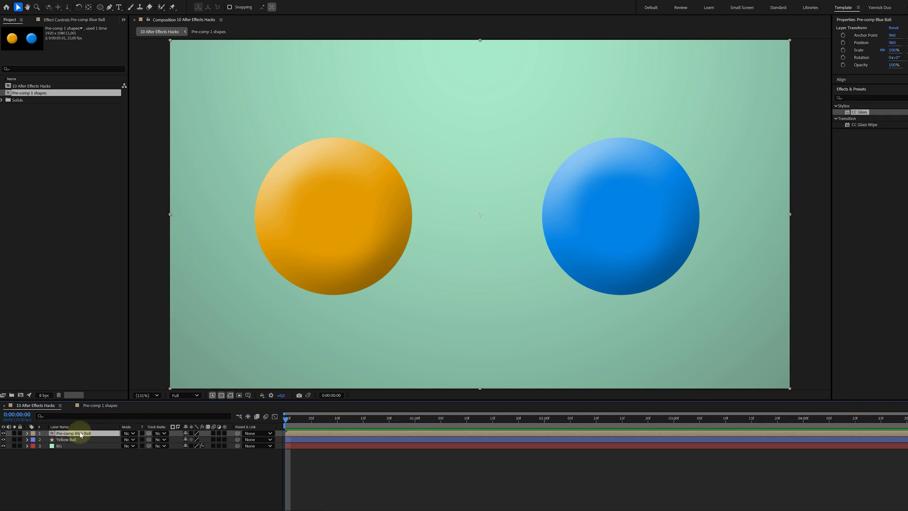
# Open the blue ball pre-comp, nudge the ball, then return to the main comp and lock its viewer
pyautogui.doubleClick(80, 434)
pyautogui.moveTo(572, 277); pyautogui.dragTo(563, 308)
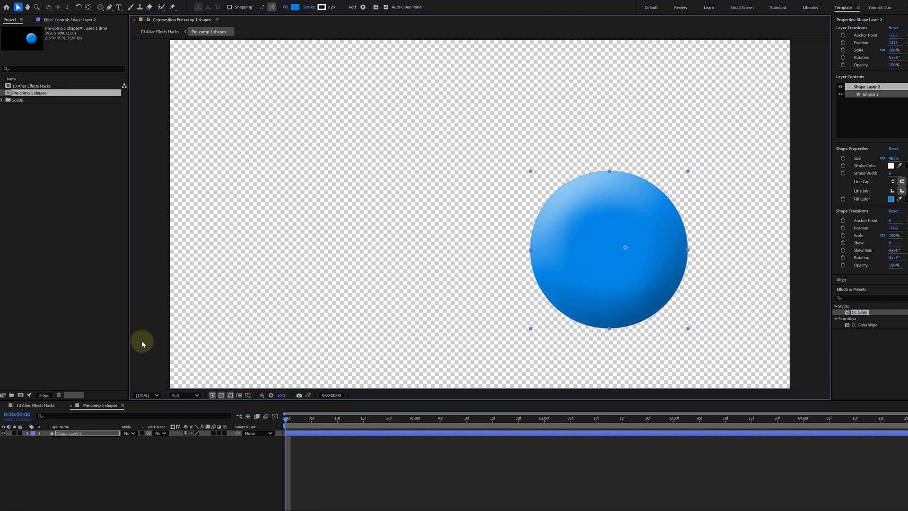
pyautogui.click(45, 405)
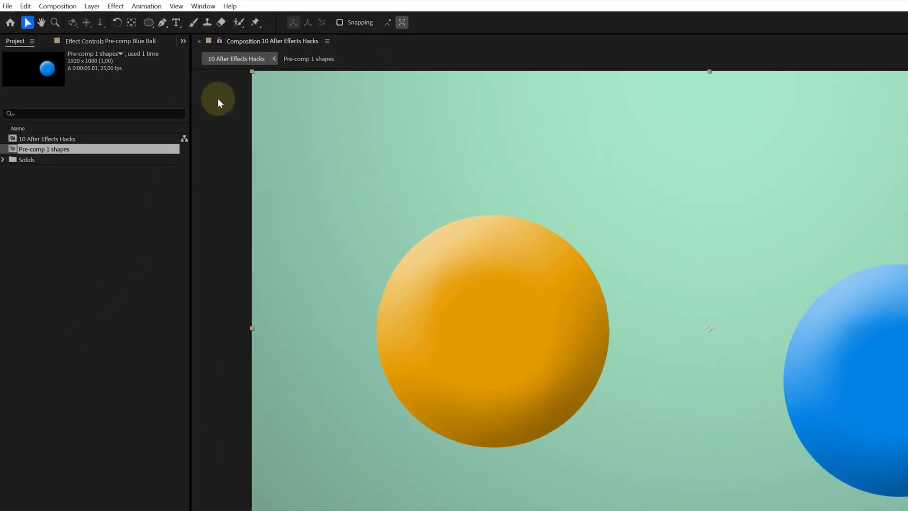
pyautogui.click(219, 40)
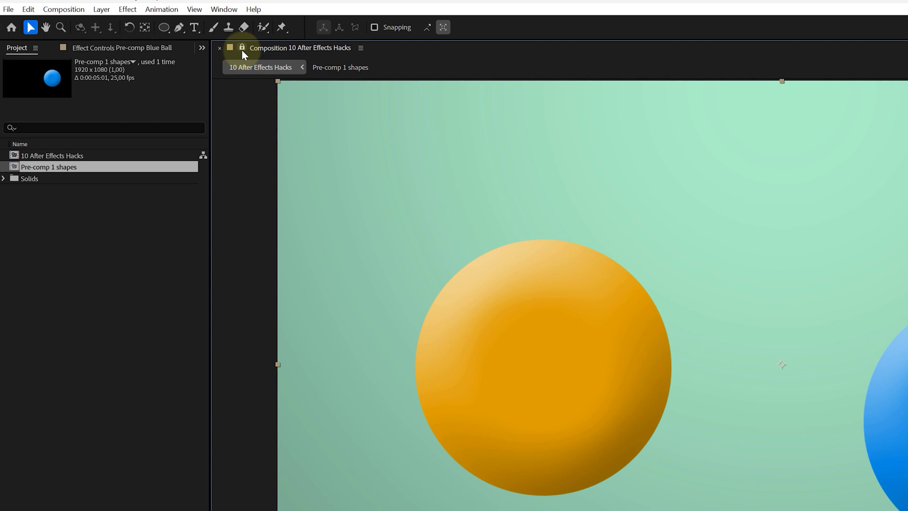
# Add a second viewer via View > New Viewer and drag the blue ball left
pyautogui.click(204, 10)
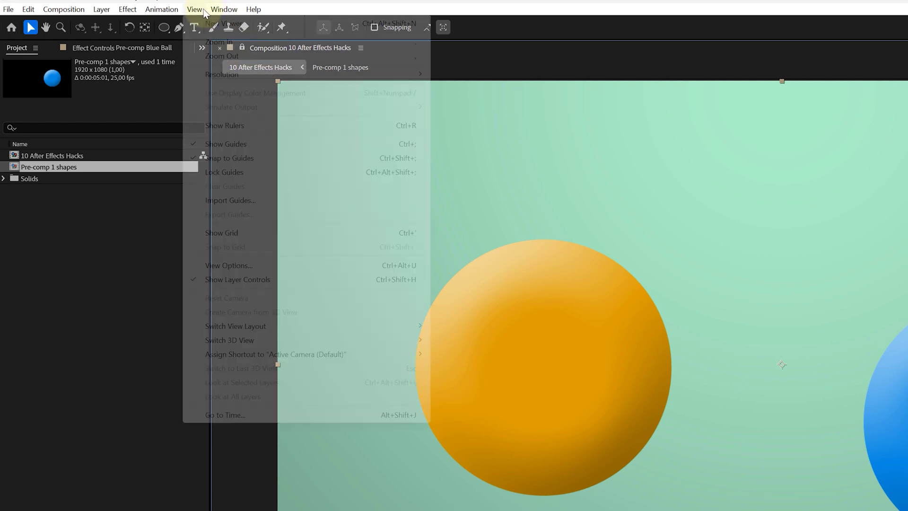
pyautogui.click(209, 27)
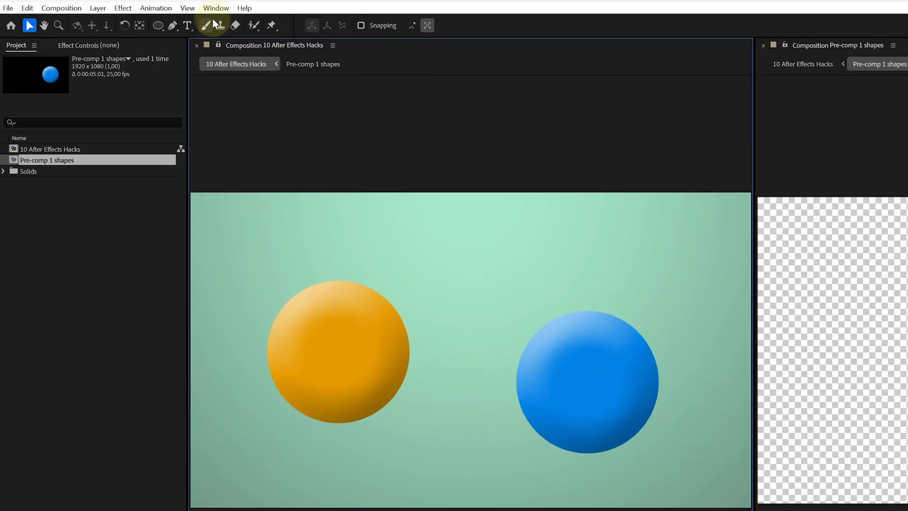
pyautogui.click(686, 193)
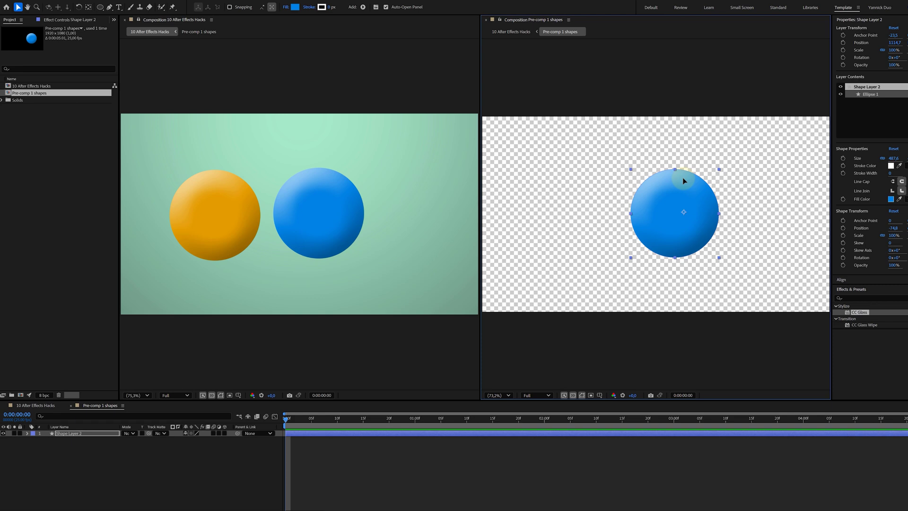
pyautogui.moveTo(683, 181); pyautogui.dragTo(609, 182)
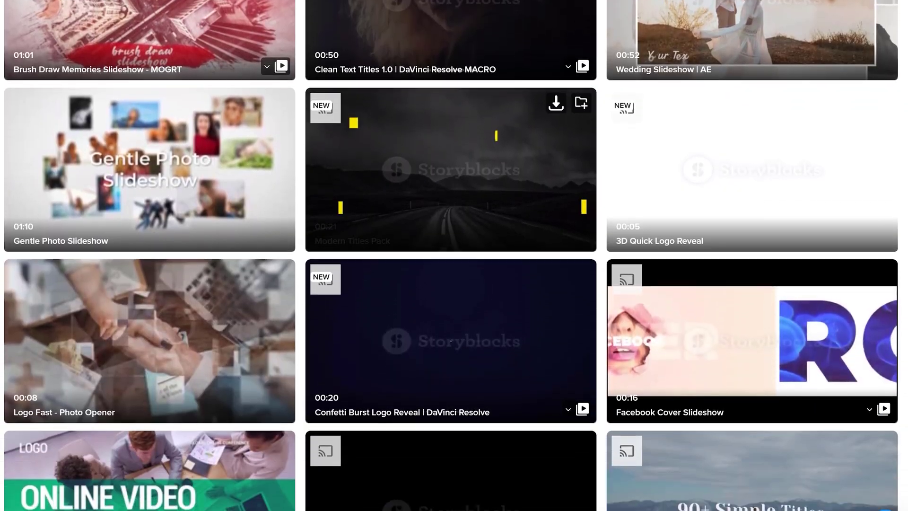
pyautogui.scroll(-3, 450, 232)
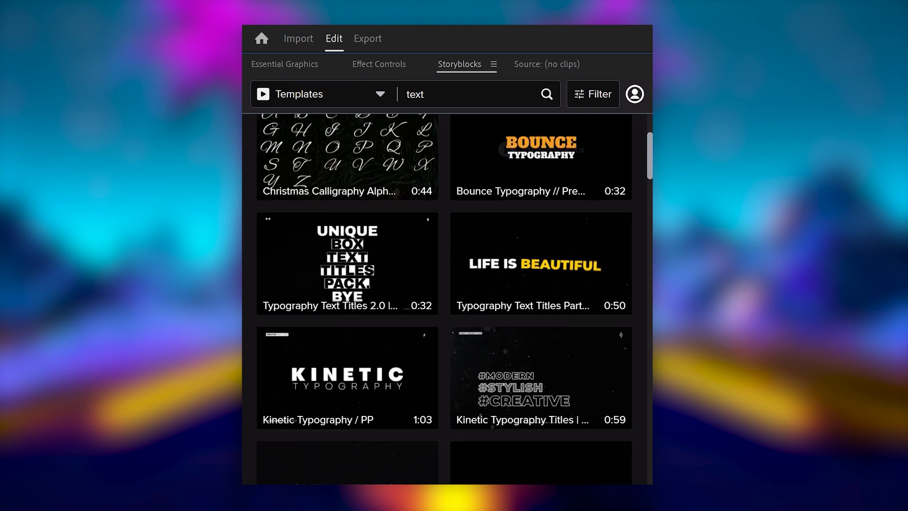
# Scroll through Storyblocks 'text' templates, then 'Transitions' videos like Seamless Transition and 100 Transitions Pack
pyautogui.scroll(-3, 441, 279)
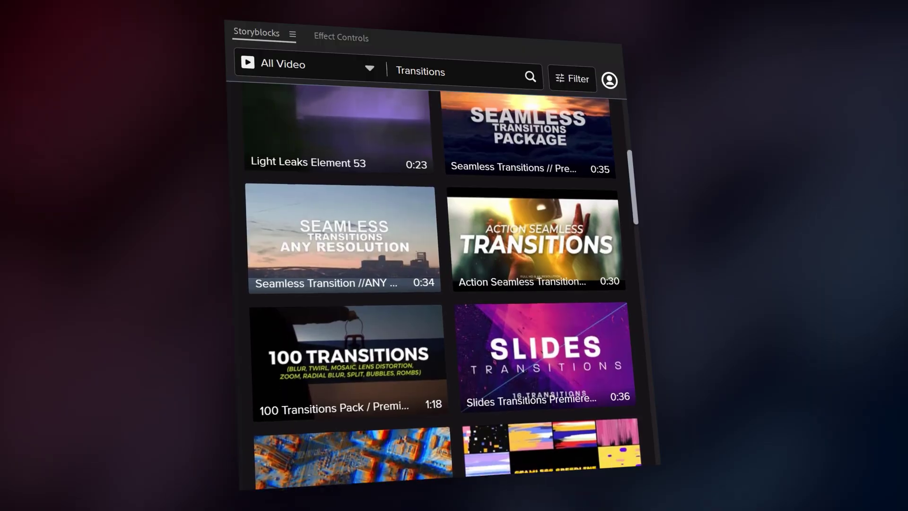
pyautogui.scroll(-3, 439, 284)
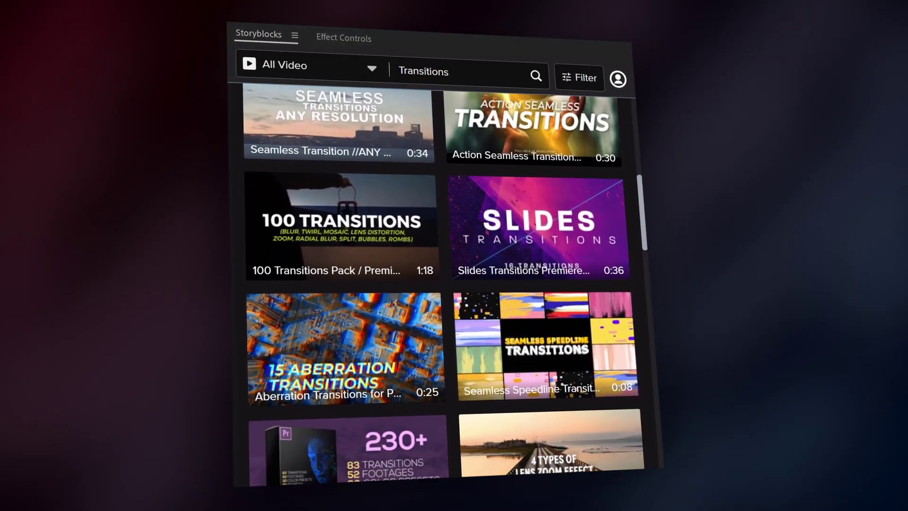
pyautogui.scroll(-5, 444, 284)
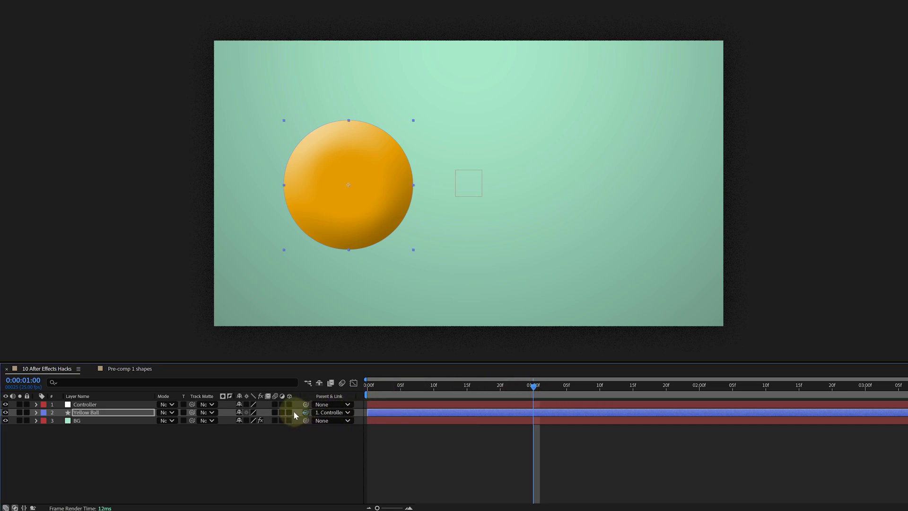
# Parent Yellow Ball to the Controller layer and scrub the first second to preview its scaling
pyautogui.moveTo(129, 407); pyautogui.dragTo(130, 407)
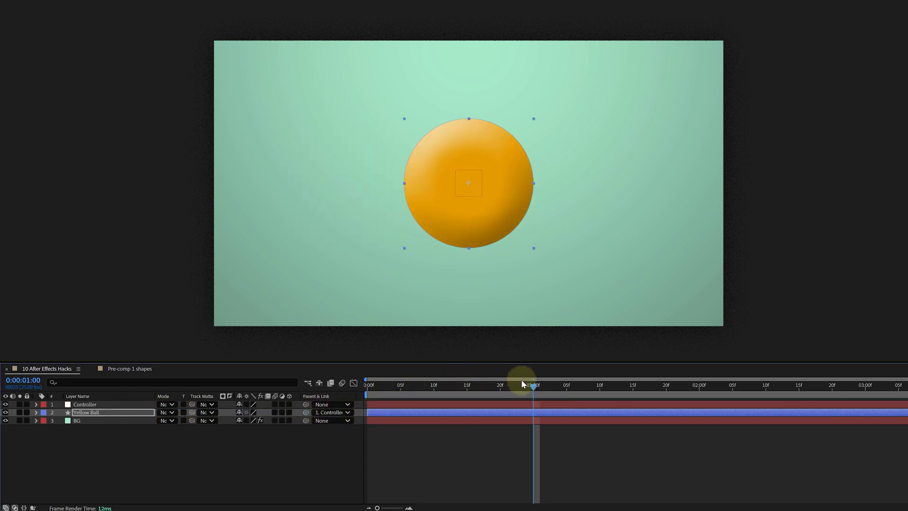
pyautogui.moveTo(418, 392); pyautogui.dragTo(392, 388)
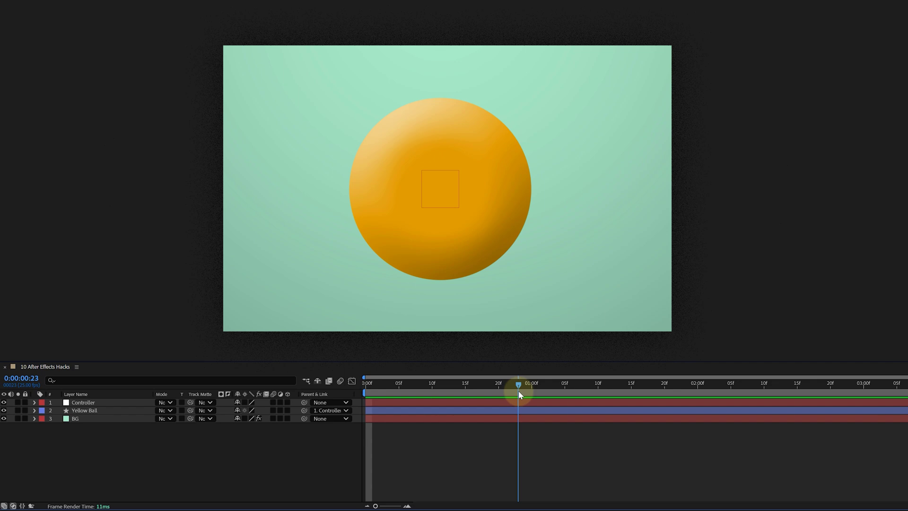
# Add a comp marker, then a red one-second 'Don't forget to render' marker at the first frame
pyautogui.press('KP_Multiply')
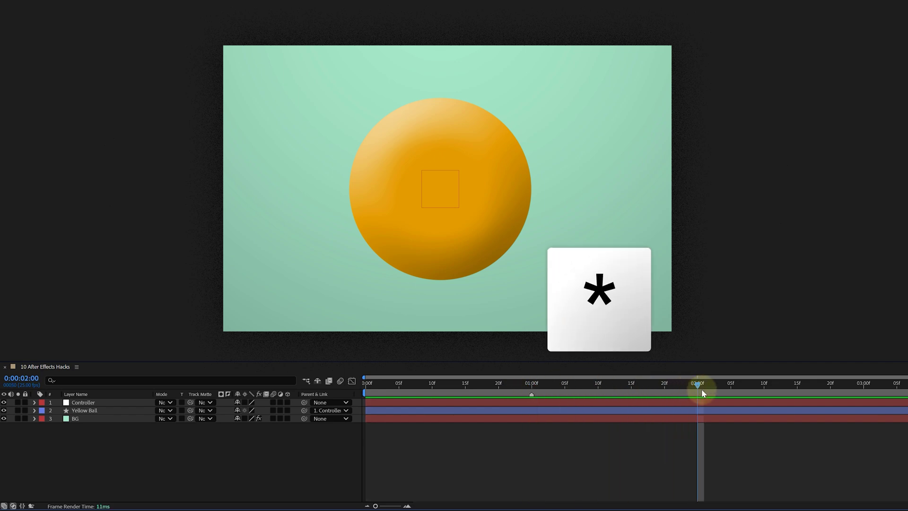
pyautogui.moveTo(600, 382); pyautogui.dragTo(372, 390)
pyautogui.press('alt+KP_Multiply')
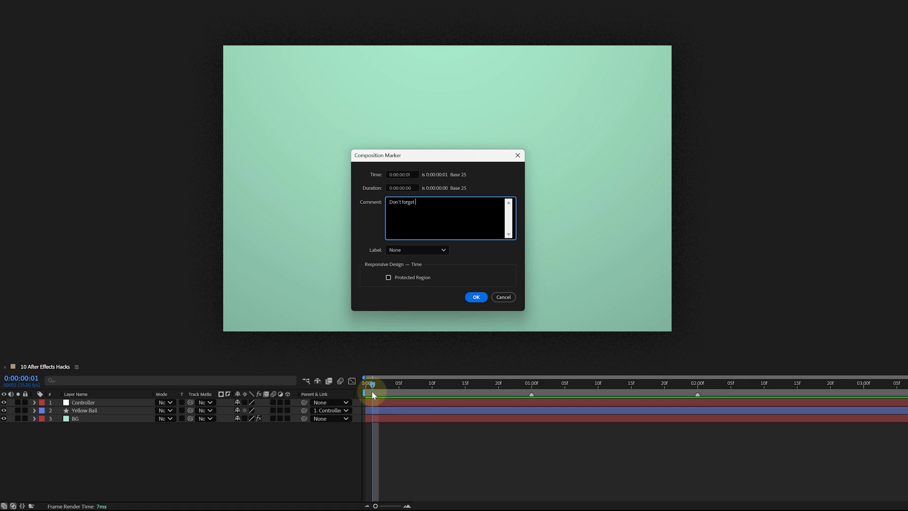
pyautogui.write("Don't forget to render")
pyautogui.click(417, 250)
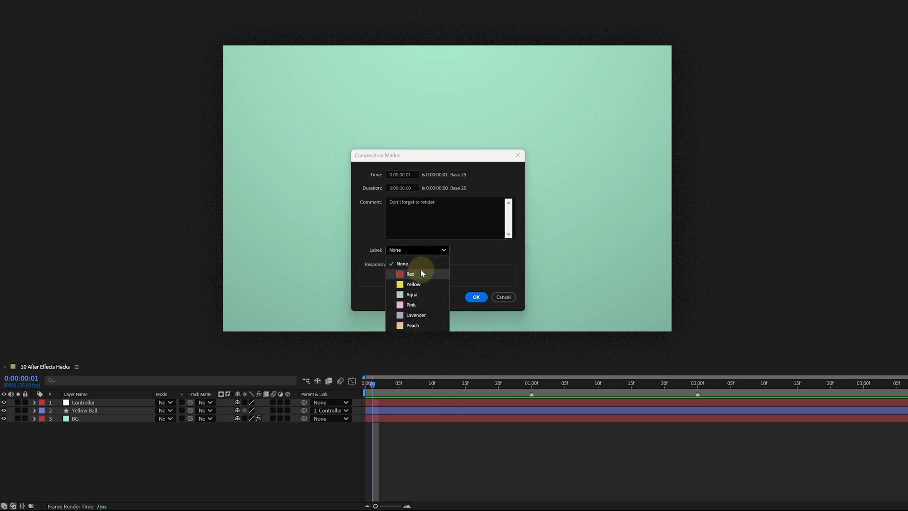
pyautogui.click(417, 266)
pyautogui.click(403, 190)
pyautogui.click(476, 297)
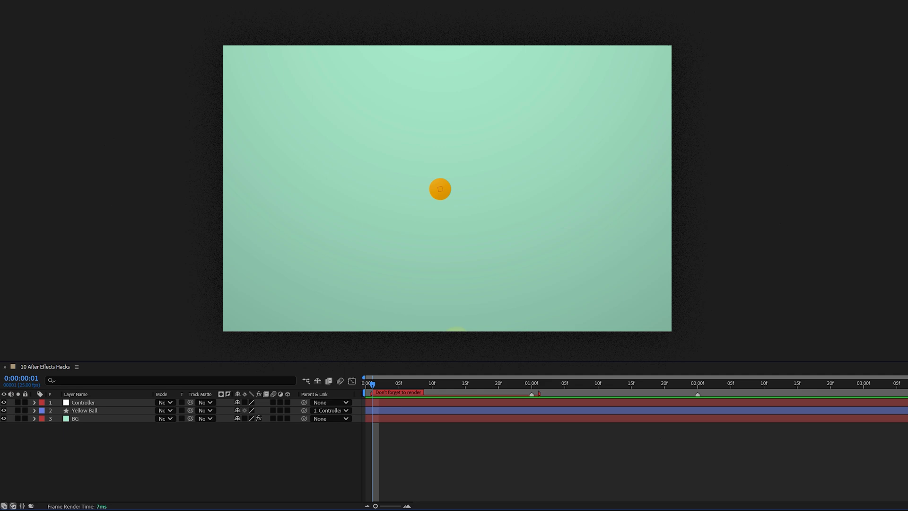
# At 0:00:01:05, add another marker and start typing 'Keep your Project Clean'
pyautogui.click(568, 382)
pyautogui.press('alt+KP_Multiply')
pyautogui.write('Ke')
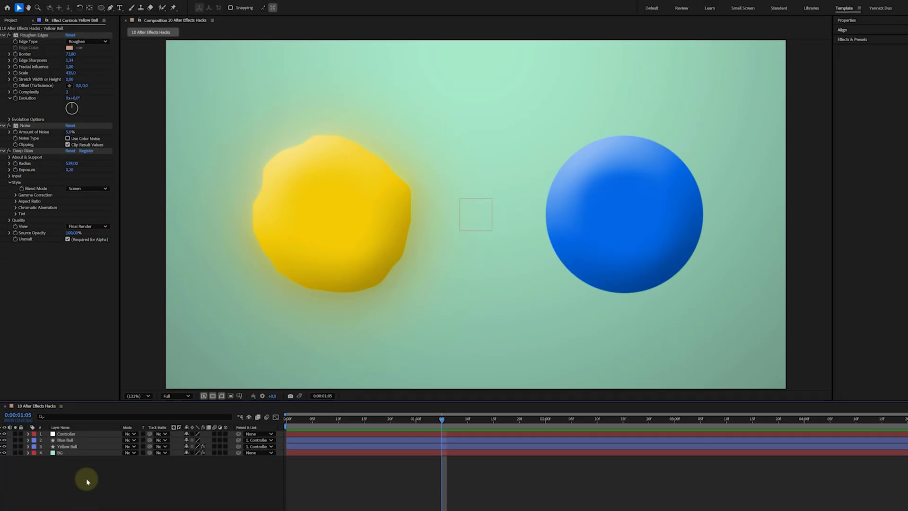
# Copy Yellow Ball's effects with property links and paste them onto the Blue Ball layer
pyautogui.click(66, 439)
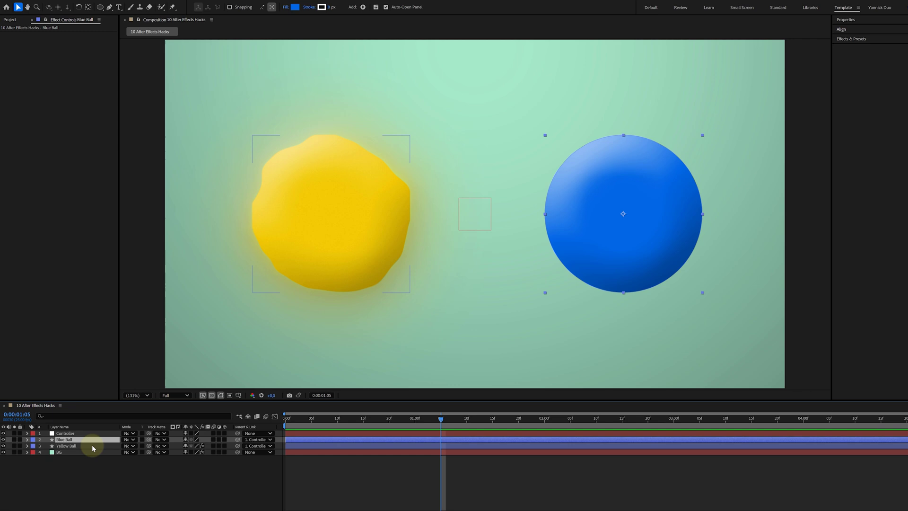
pyautogui.click(92, 445)
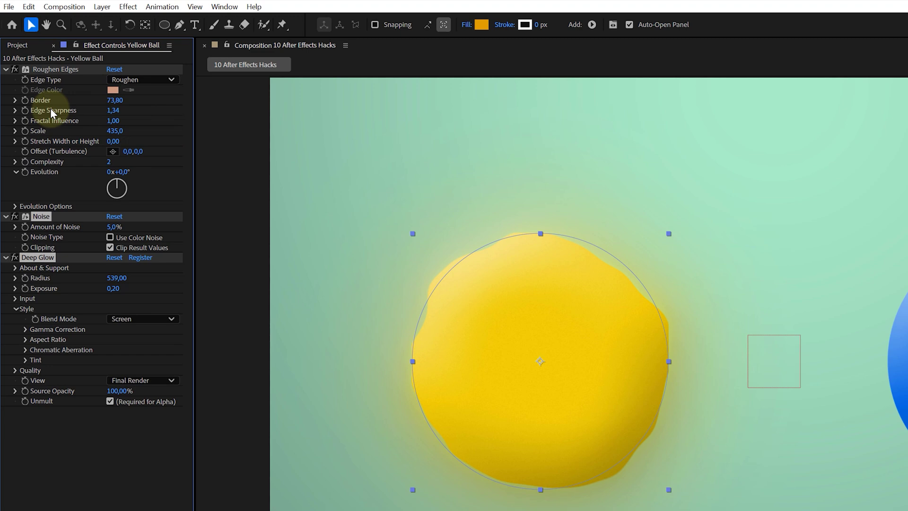
pyautogui.click(30, 8)
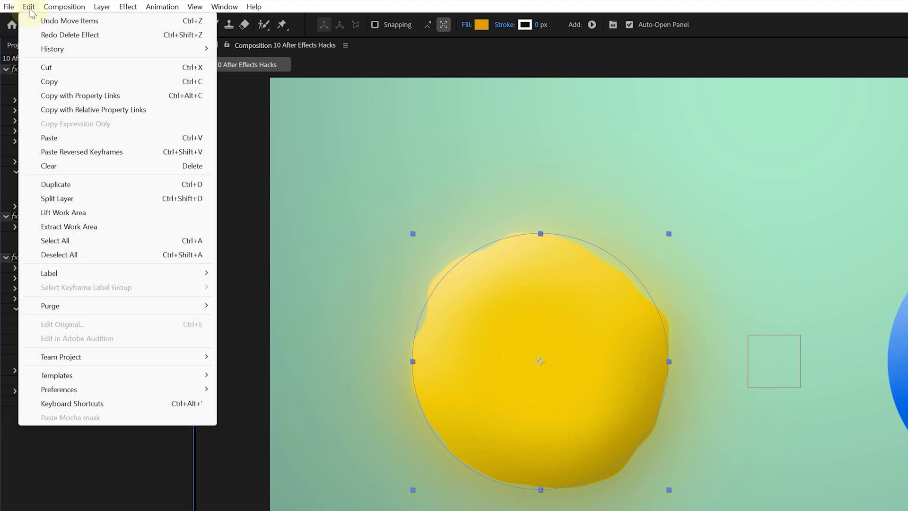
pyautogui.click(81, 96)
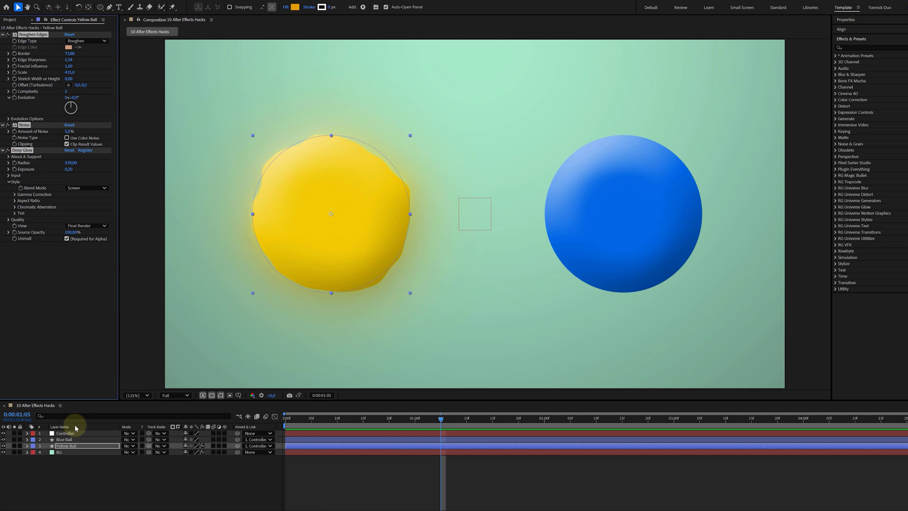
pyautogui.click(64, 439)
pyautogui.hotkey('ctrl', 'v')
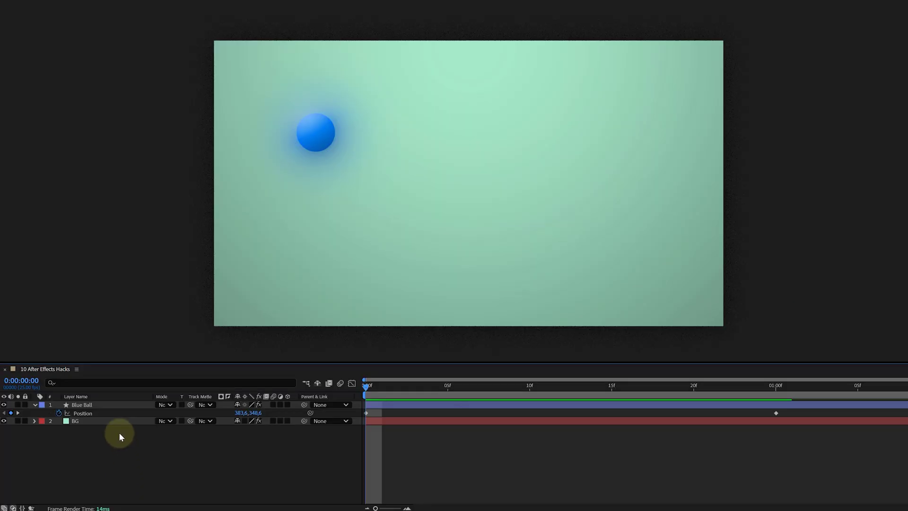
# Preview the motion, then apply Easy Ease Out to the first and Easy Ease In to the last Position keyframe
pyautogui.press('space')
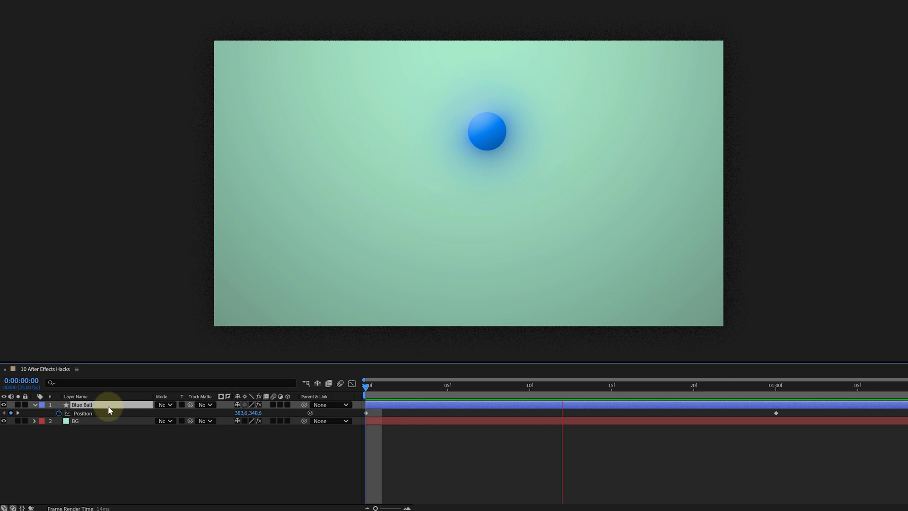
pyautogui.press('space')
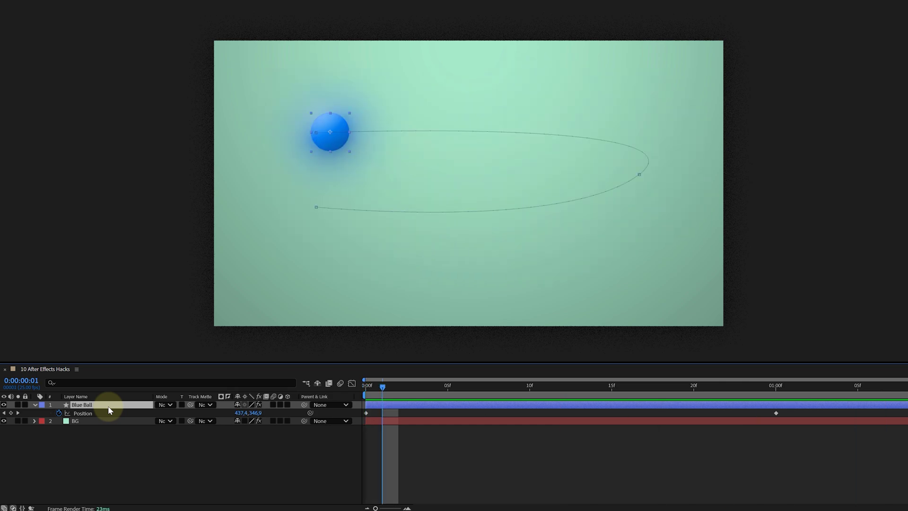
pyautogui.rightClick(366, 412)
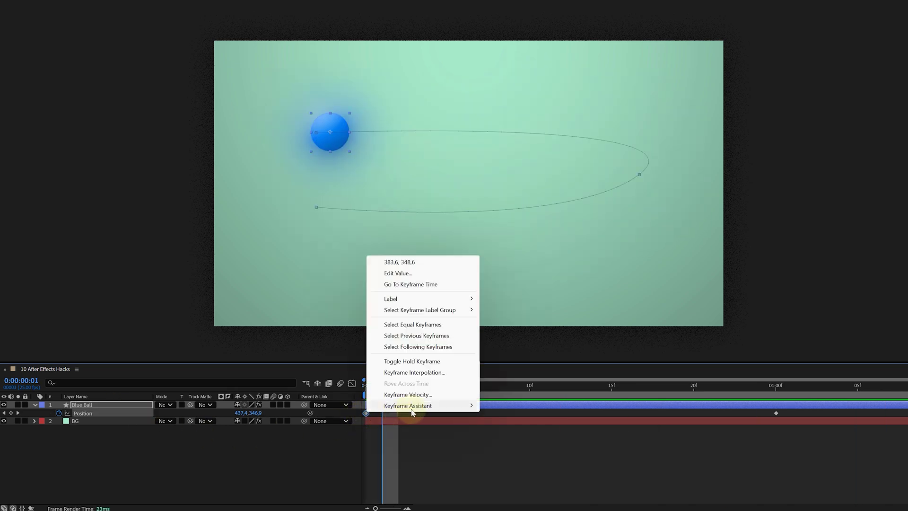
pyautogui.moveTo(450, 411)
pyautogui.click(538, 465)
pyautogui.rightClick(899, 414)
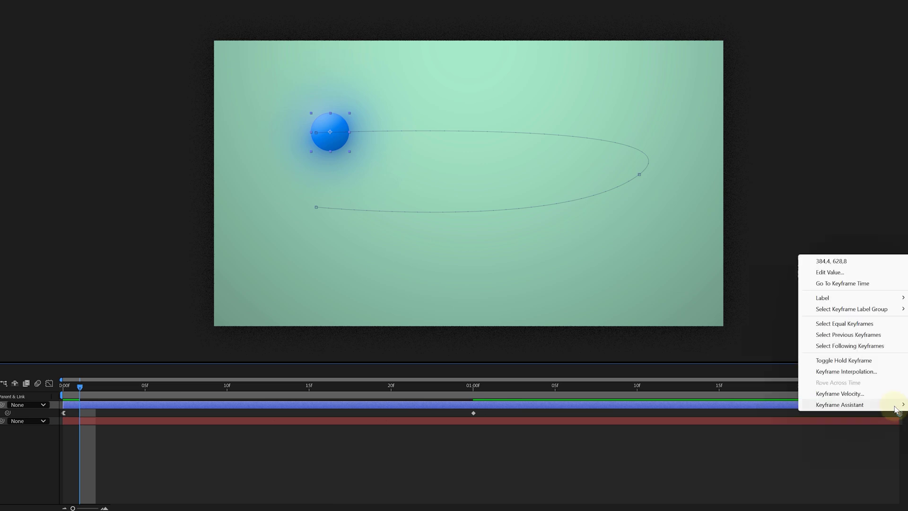
pyautogui.moveTo(850, 401)
pyautogui.click(728, 449)
# Apply Easy Ease to the middle Position keyframe and preview the eased motion
pyautogui.rightClick(473, 413)
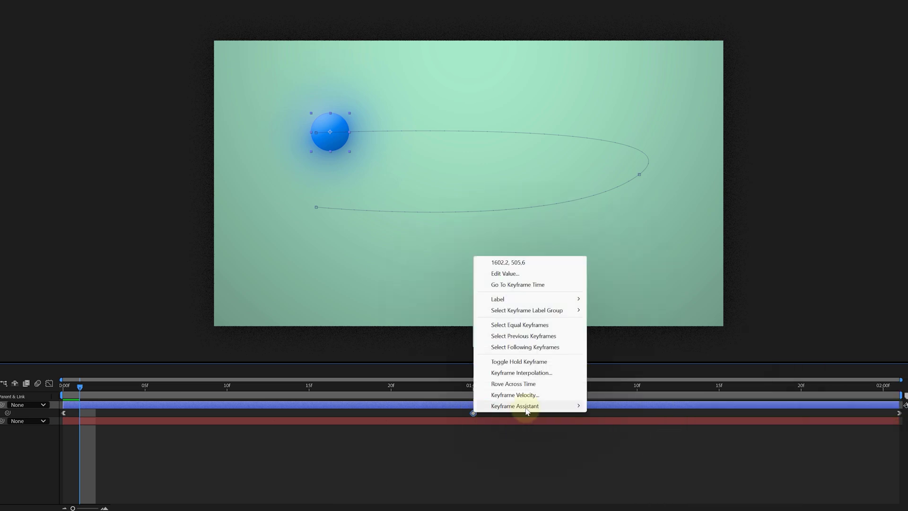
pyautogui.moveTo(522, 405)
pyautogui.click(623, 438)
pyautogui.press('space')
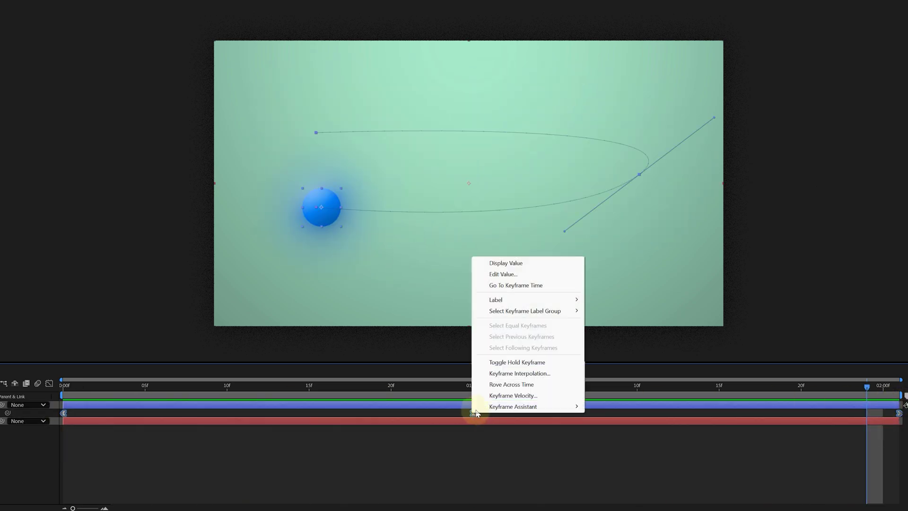
# Set the middle keyframe's temporal interpolation to Continuous Bezier
pyautogui.click(528, 374)
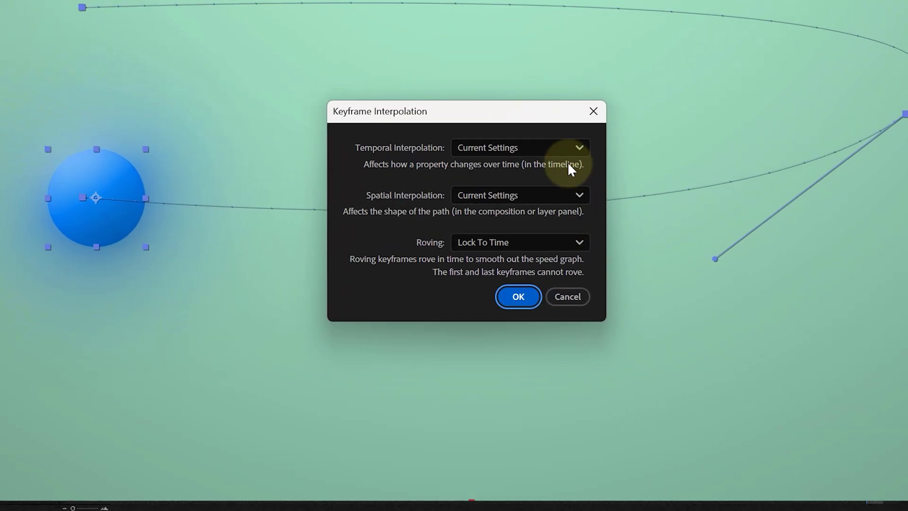
pyautogui.click(503, 187)
pyautogui.click(543, 234)
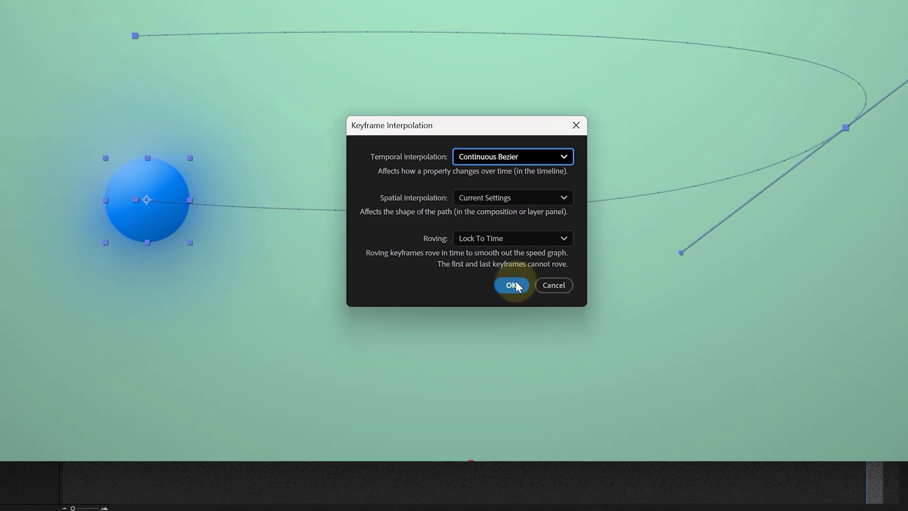
pyautogui.click(528, 301)
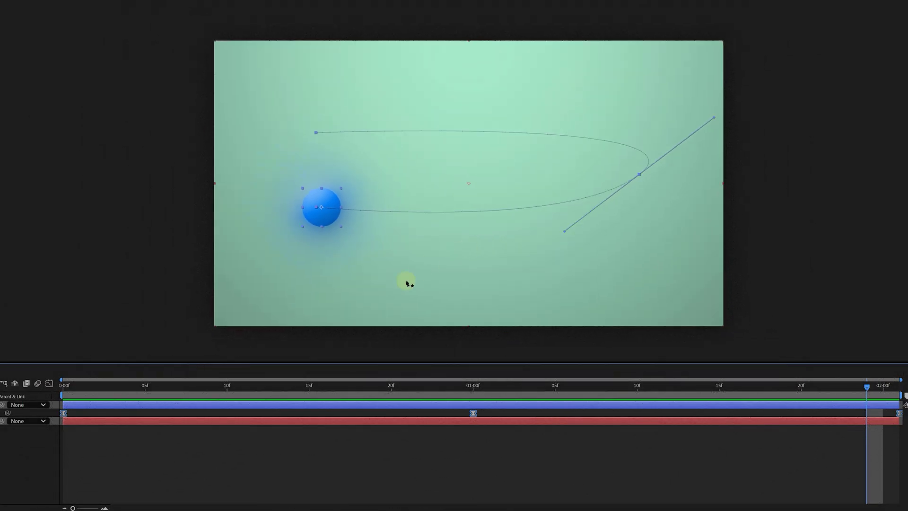
# Check the speed graph at the 01:00f keyframe in the Graph Editor, then preview the smoothed motion
pyautogui.click(50, 383)
pyautogui.click(473, 468)
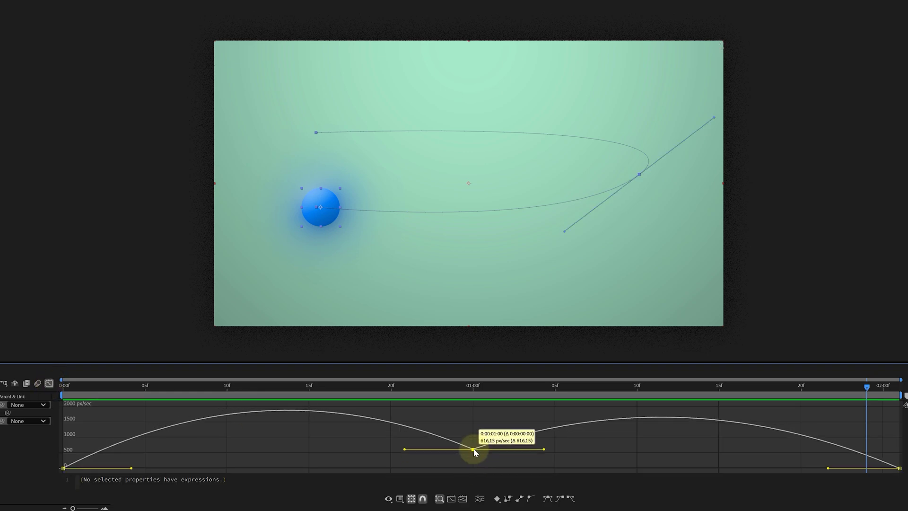
pyautogui.click(49, 383)
pyautogui.press('space')
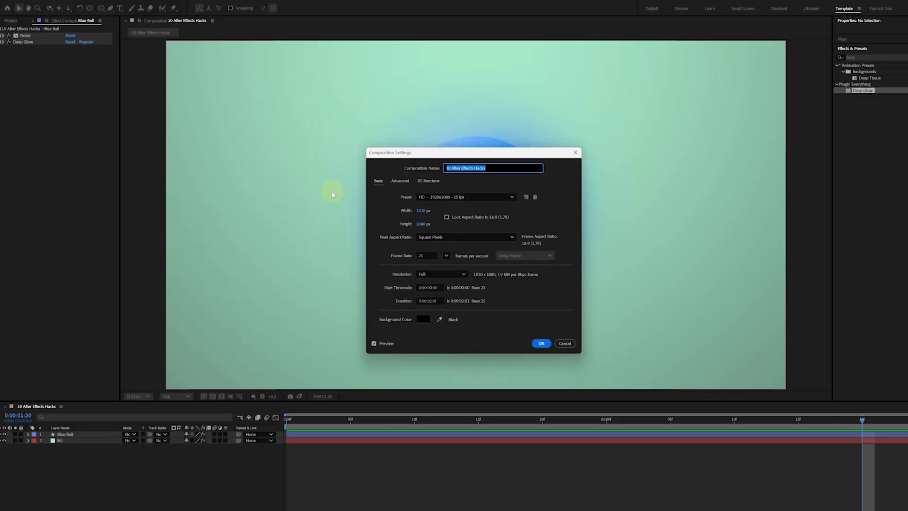
# Reduce the composition width, then apply Crop Comp to Region of Interest around the blue ball
pyautogui.moveTo(416, 208); pyautogui.dragTo(343, 208)
pyautogui.click(540, 342)
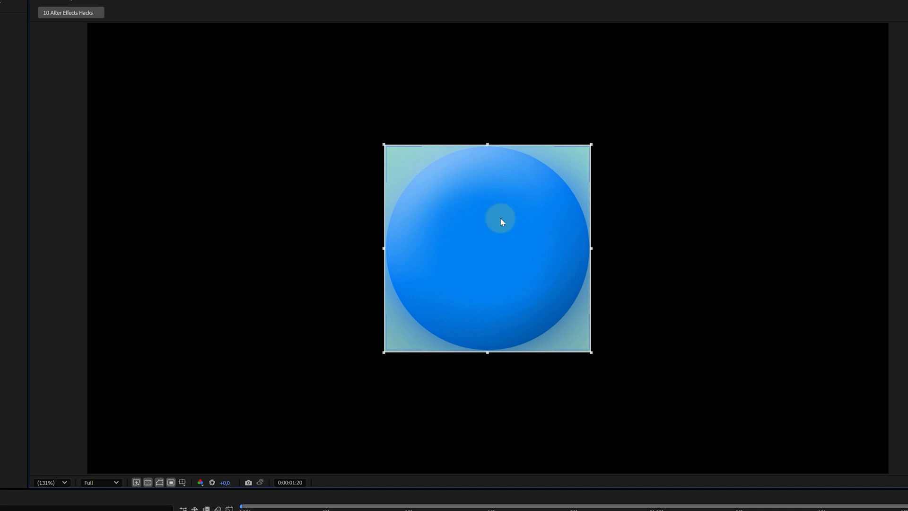
pyautogui.click(53, 5)
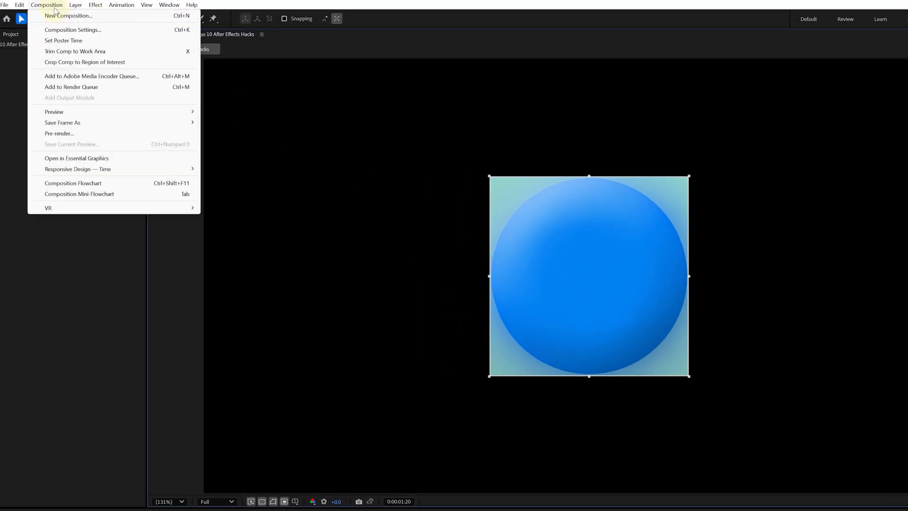
pyautogui.click(95, 63)
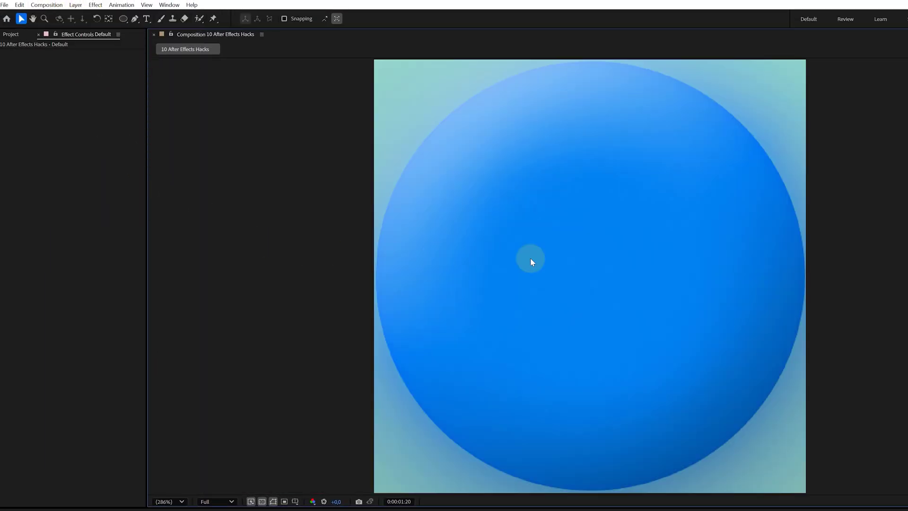